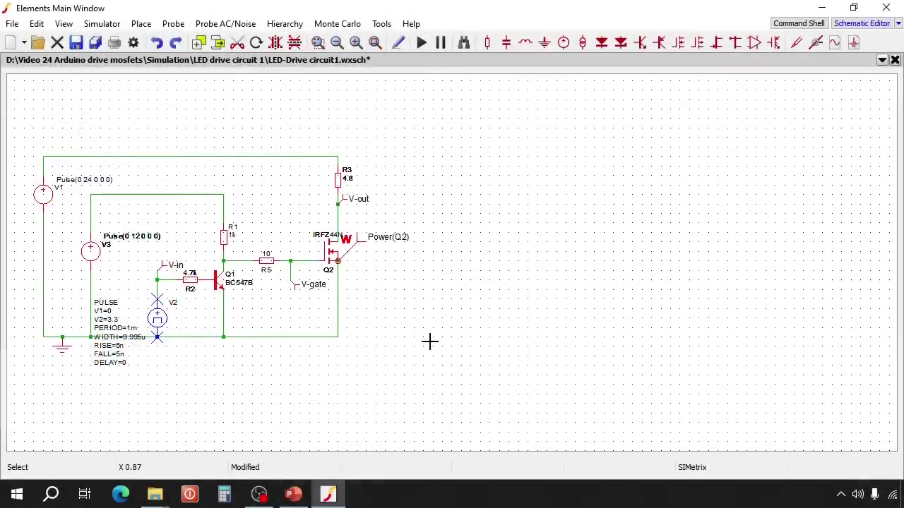
double_click(157, 319)
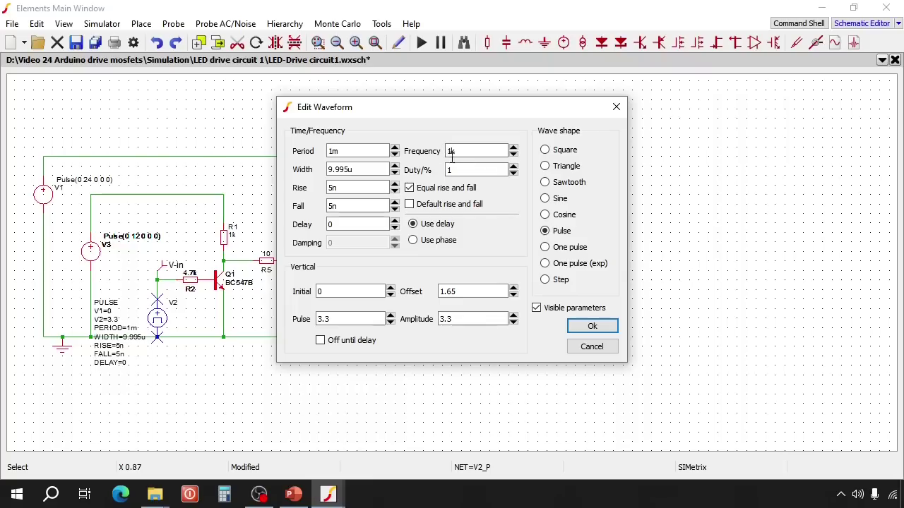
click(449, 151)
click(462, 169)
click(330, 319)
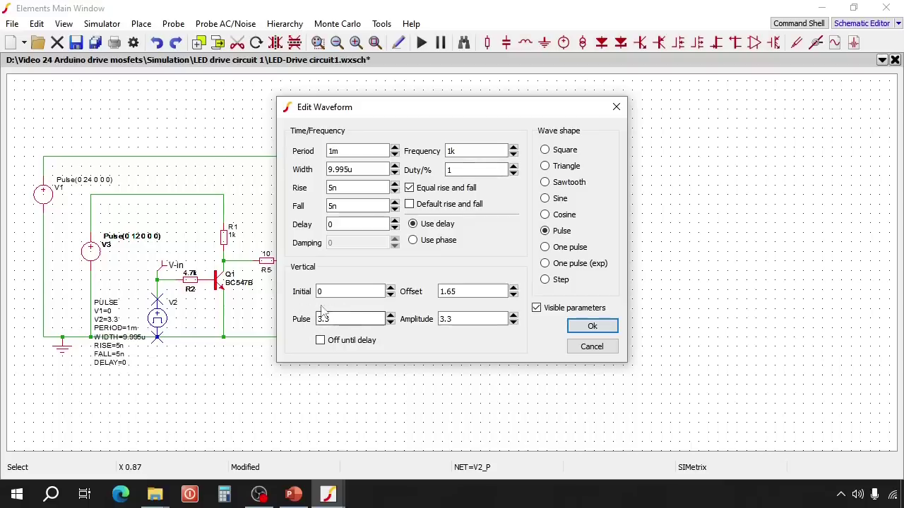
click(596, 325)
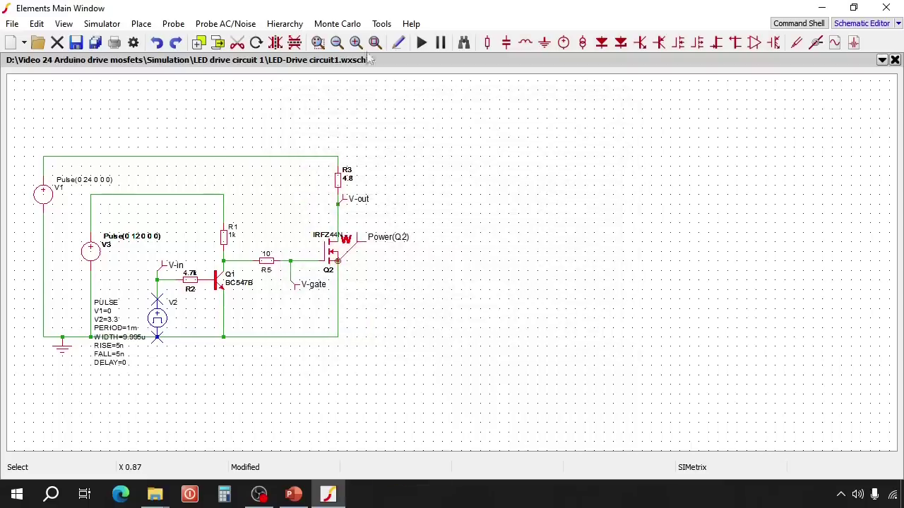
Run the transient simulation and zoom the waveforms onto the pulse at 1 ms.
click(421, 43)
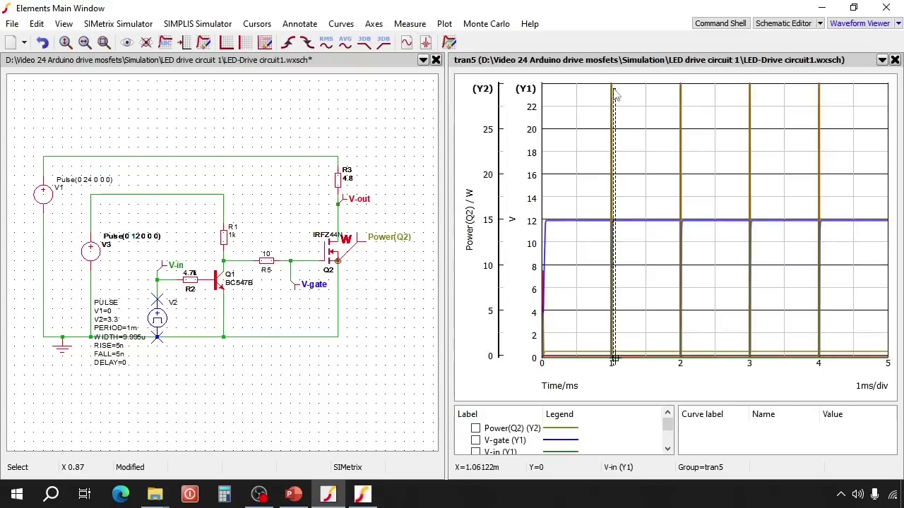
drag(615, 95, 616, 93)
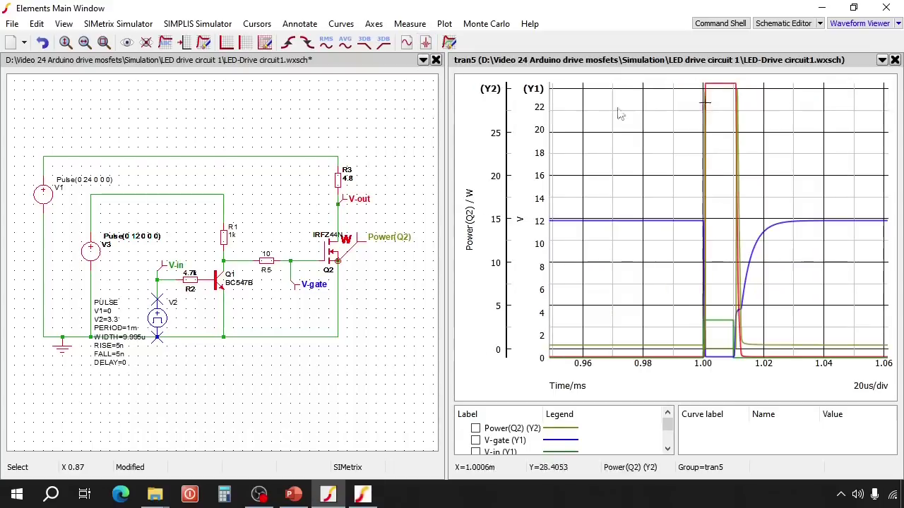
drag(772, 375, 702, 71)
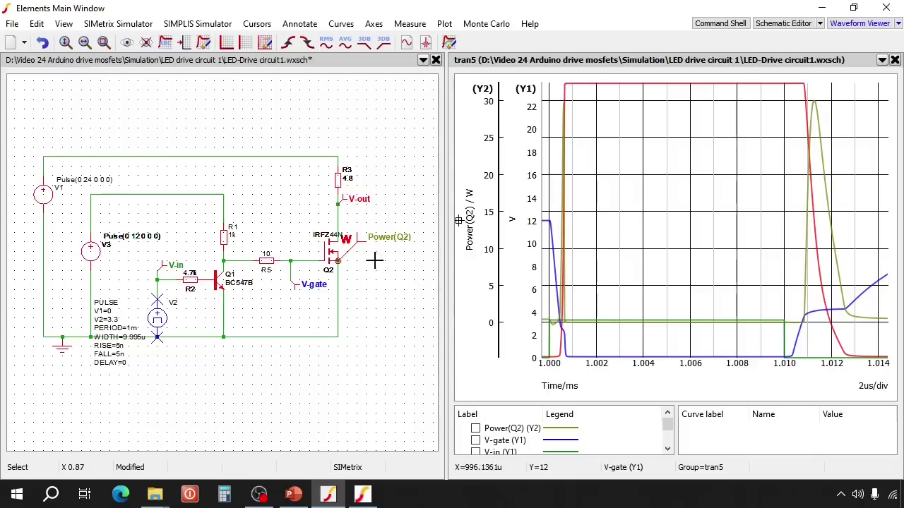
Zoom into the turn-on edge near 1.000 ms and trace the V-gate curve's values.
click(342, 397)
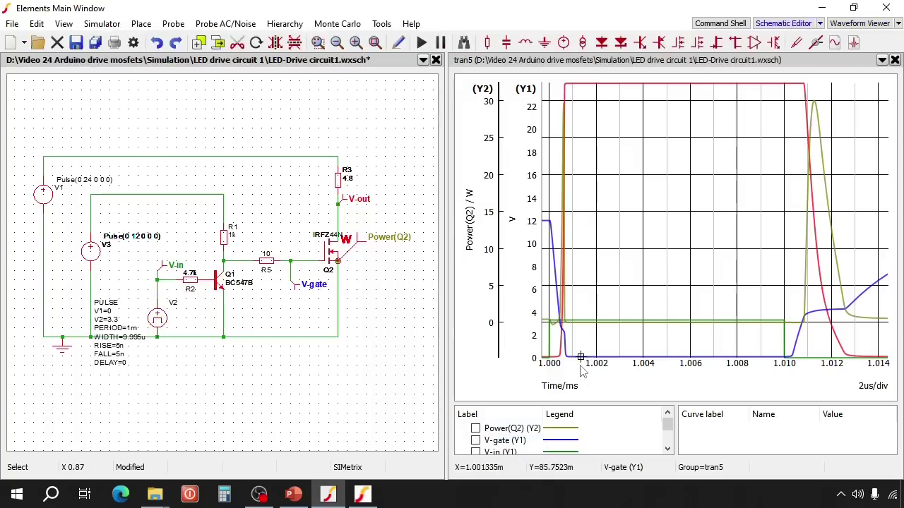
drag(574, 358, 544, 85)
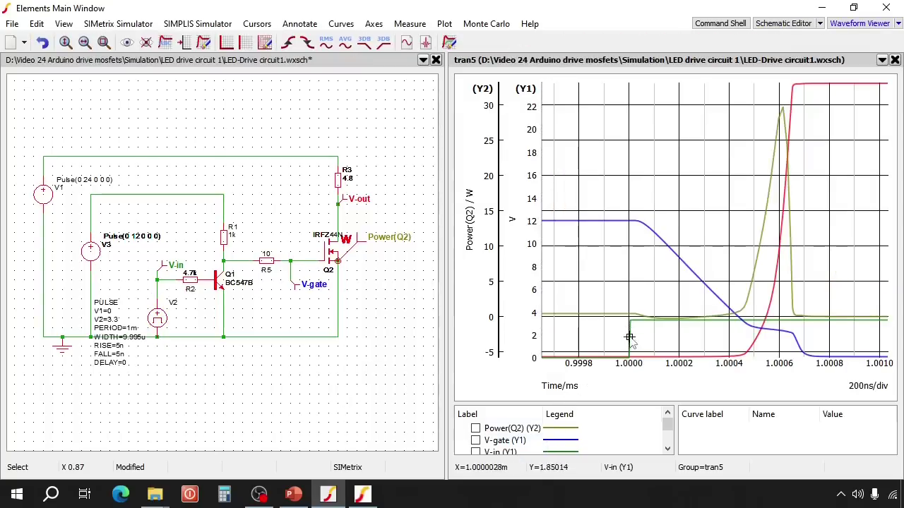
drag(644, 279, 459, 220)
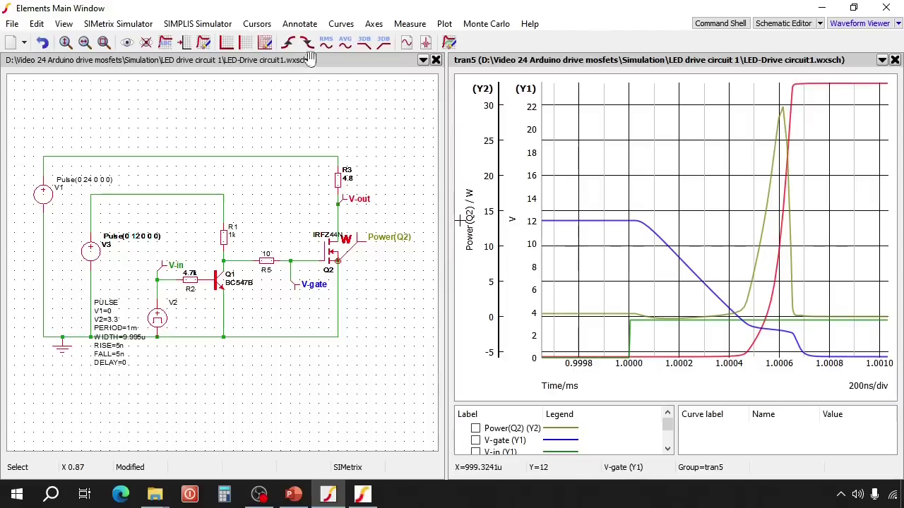
Turn on the REF and A cursors and place A on the V-out rise, about 602 ns delay.
click(257, 23)
click(272, 40)
drag(823, 61, 757, 249)
key(Right)
key(Right)
key(Right)
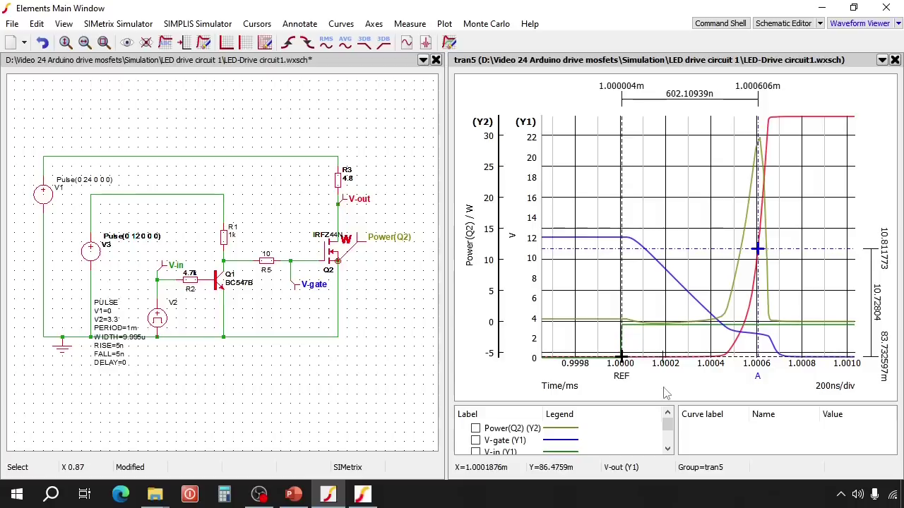
Zoom onto the 1.010 ms turn-off edge and span the cursors from V-in falling to V-out zero (2.585 µs).
key(ctrl+z)
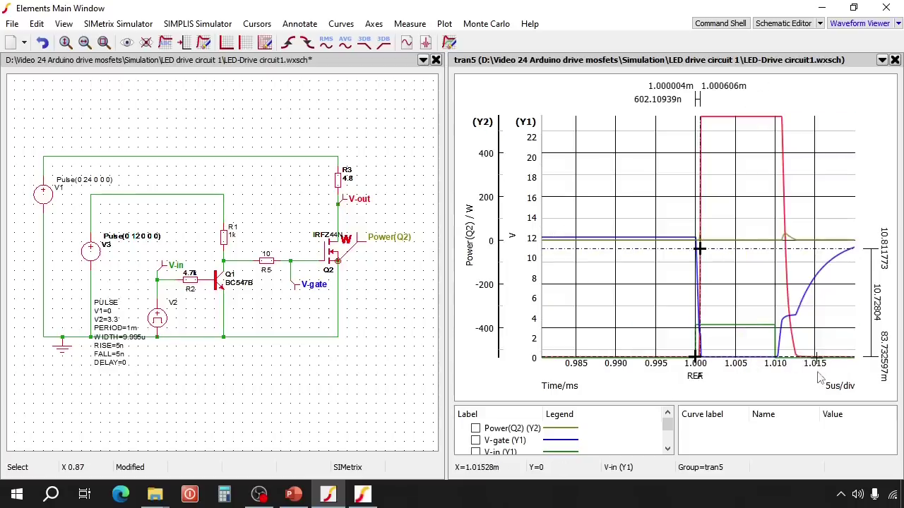
drag(817, 372, 767, 105)
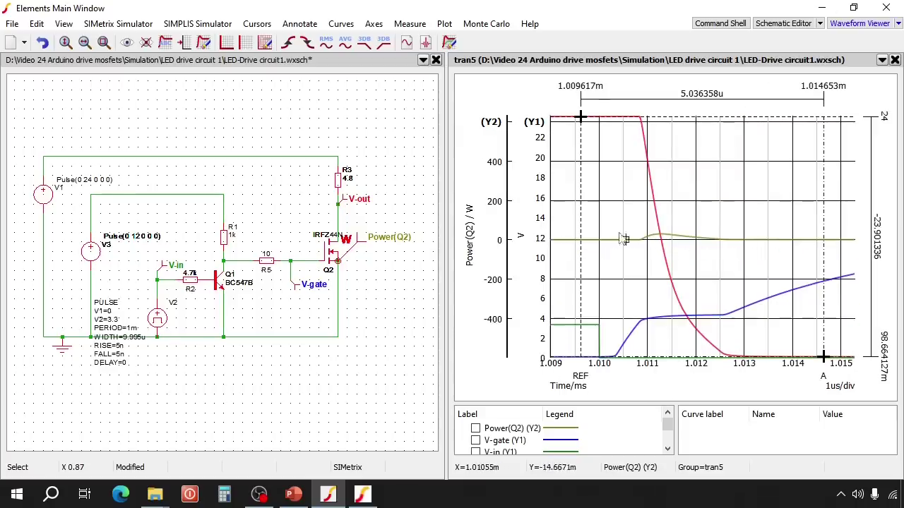
drag(580, 239, 599, 240)
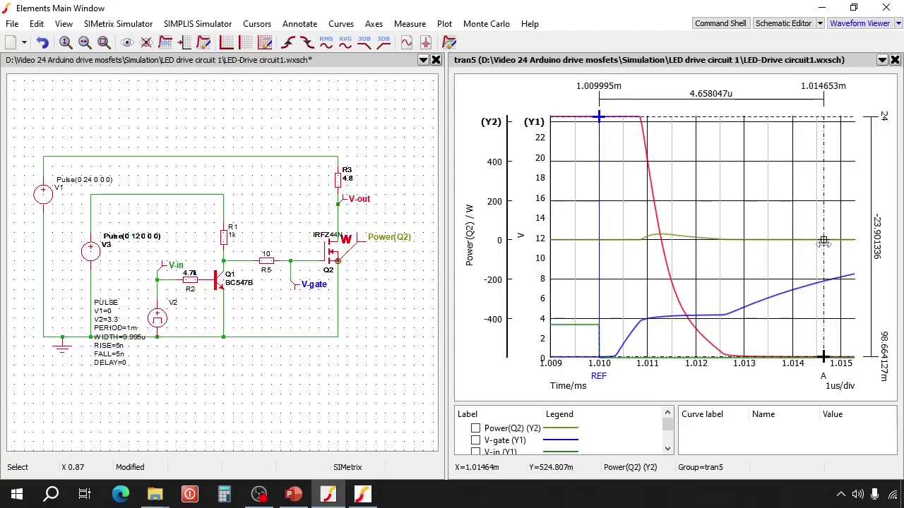
drag(823, 241, 723, 248)
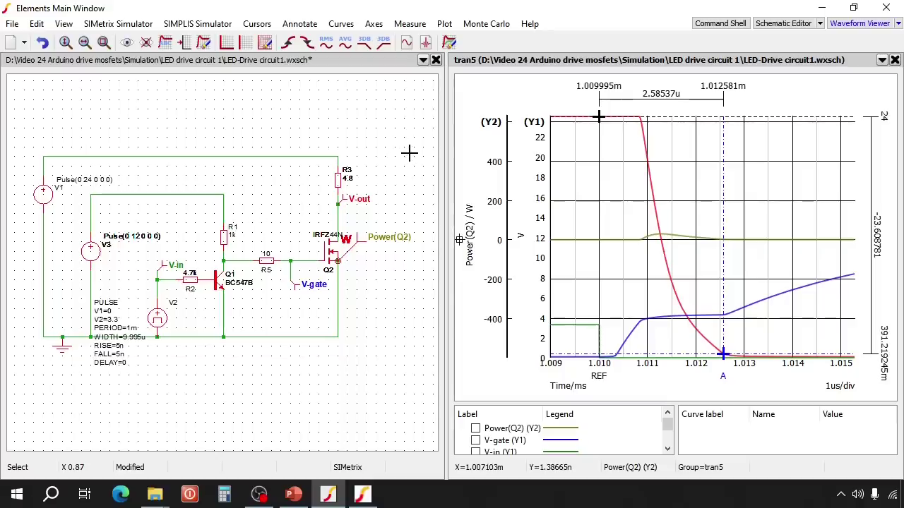
Apply an RMS measurement to Power(Q2), reading 856.24244 mW.
click(409, 23)
key(Escape)
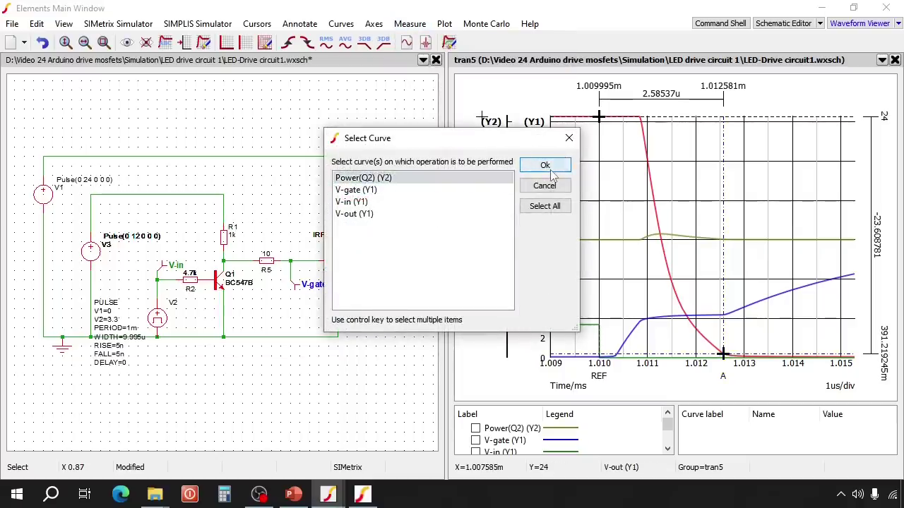
click(545, 167)
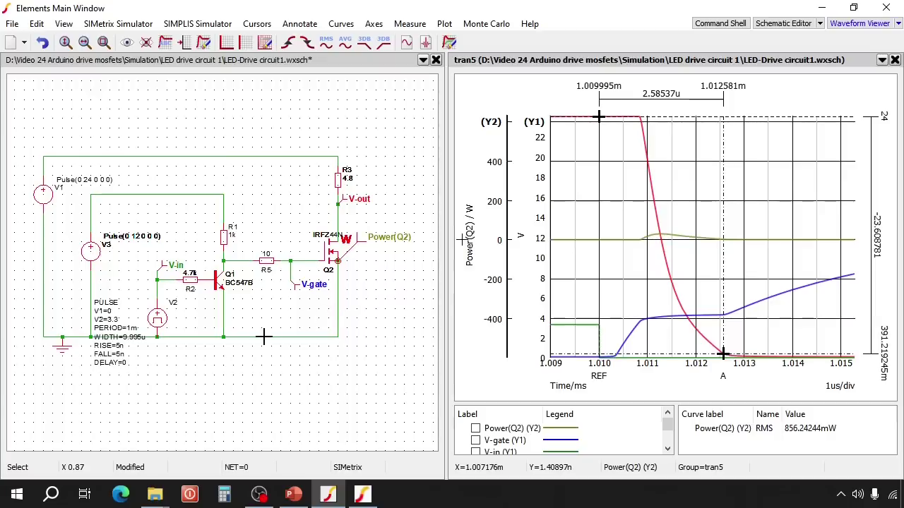
Raise V2's pulse frequency to 10k (100u period) and re-run the simulation as tran6.
click(894, 60)
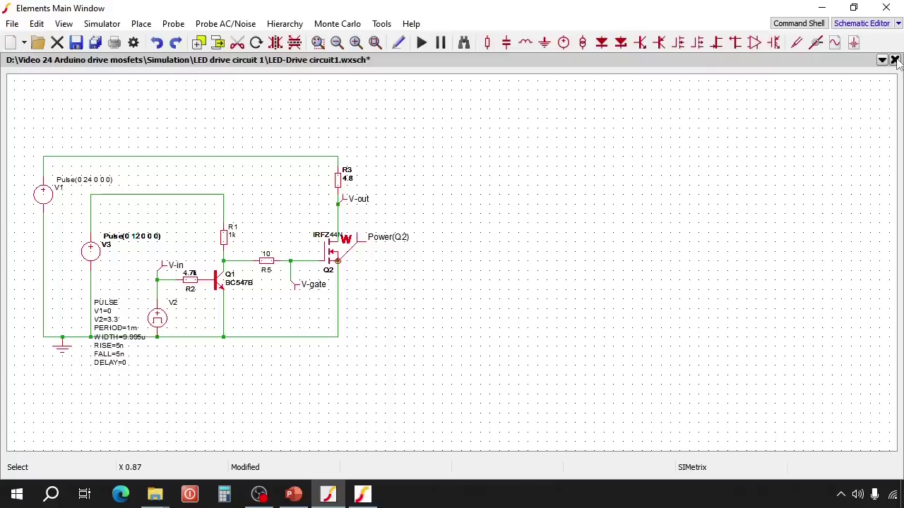
double_click(157, 316)
click(513, 149)
click(513, 148)
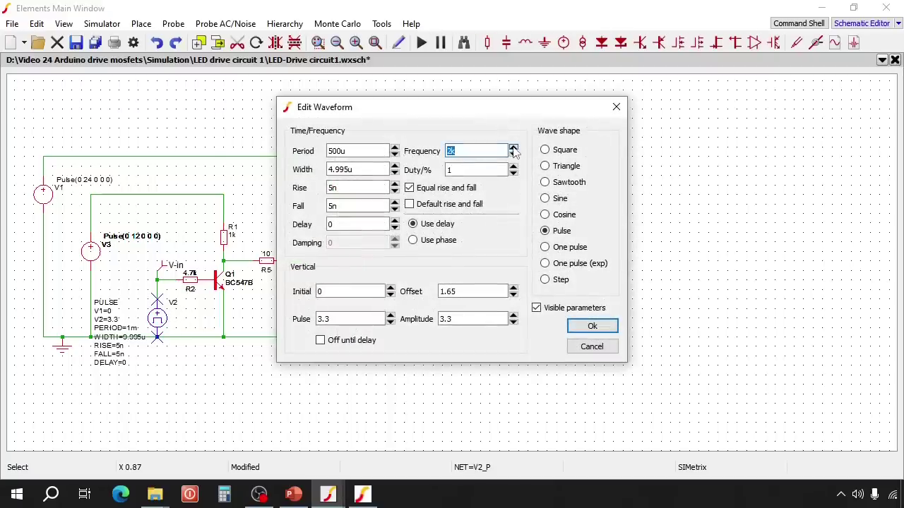
click(513, 148)
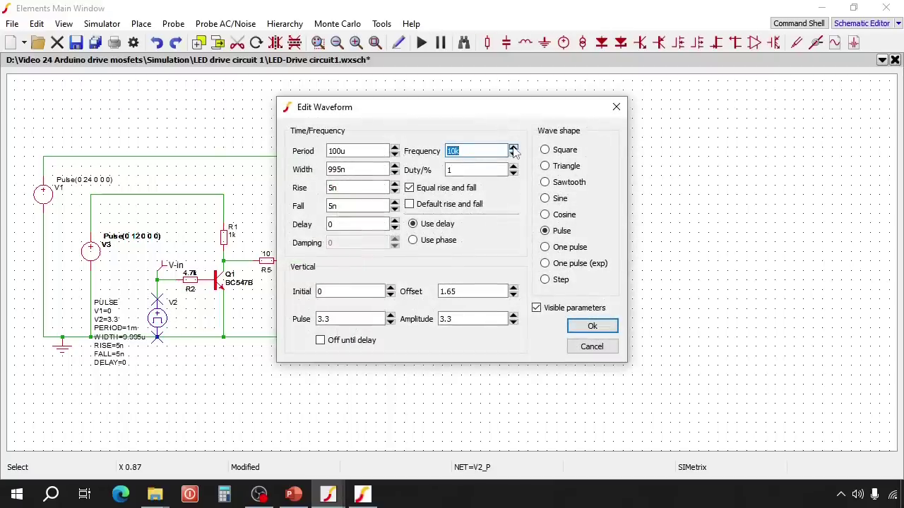
click(588, 326)
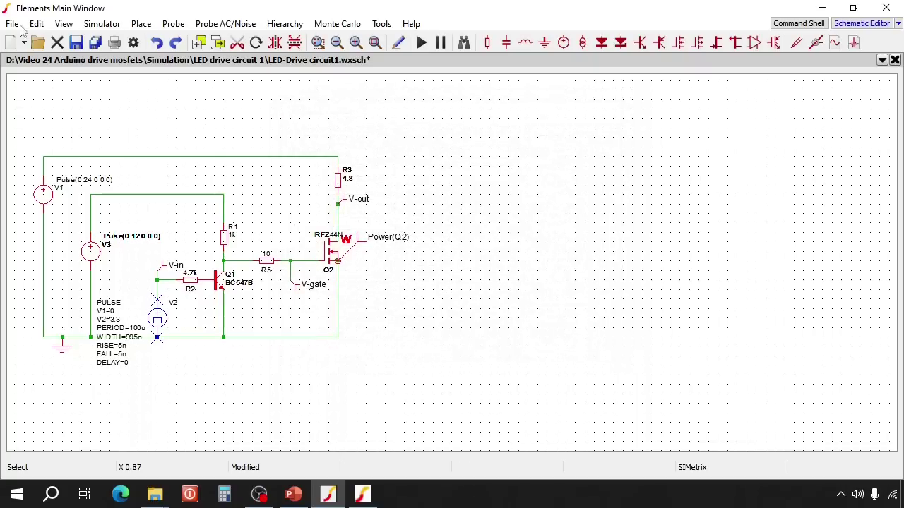
click(421, 42)
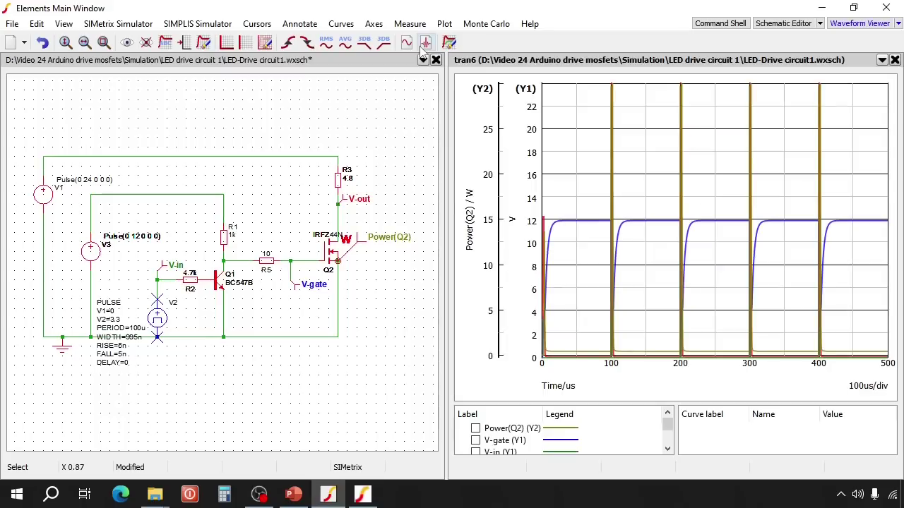
Zoom into the 100 µs pulse and measure Power(Q2) RMS, now 2.4549006 W.
drag(621, 367, 612, 79)
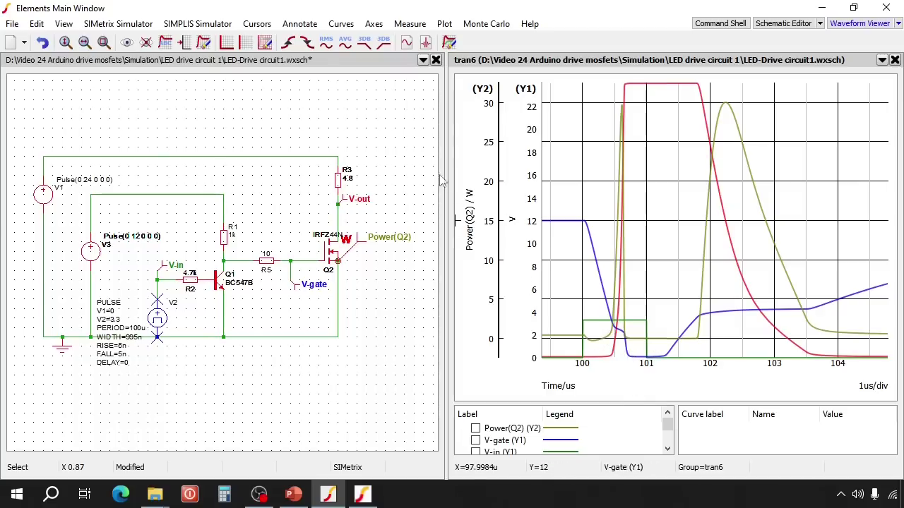
click(410, 23)
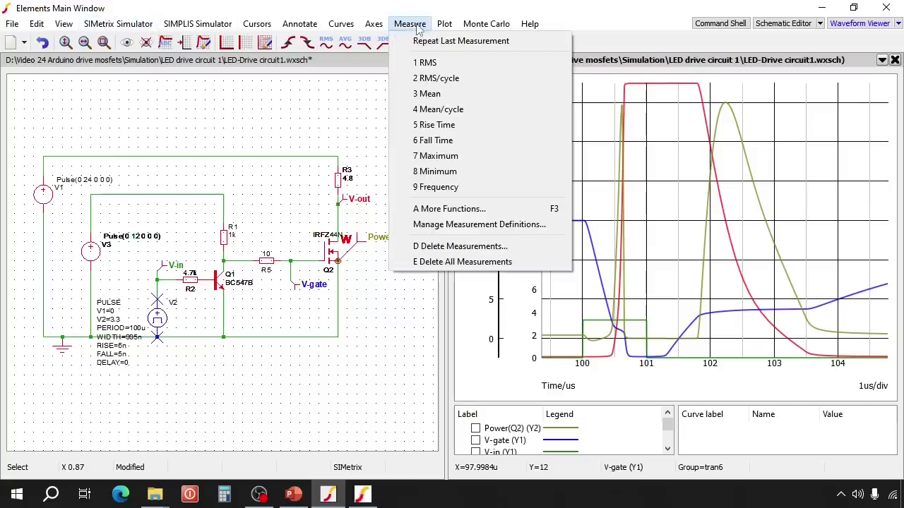
click(428, 62)
click(392, 179)
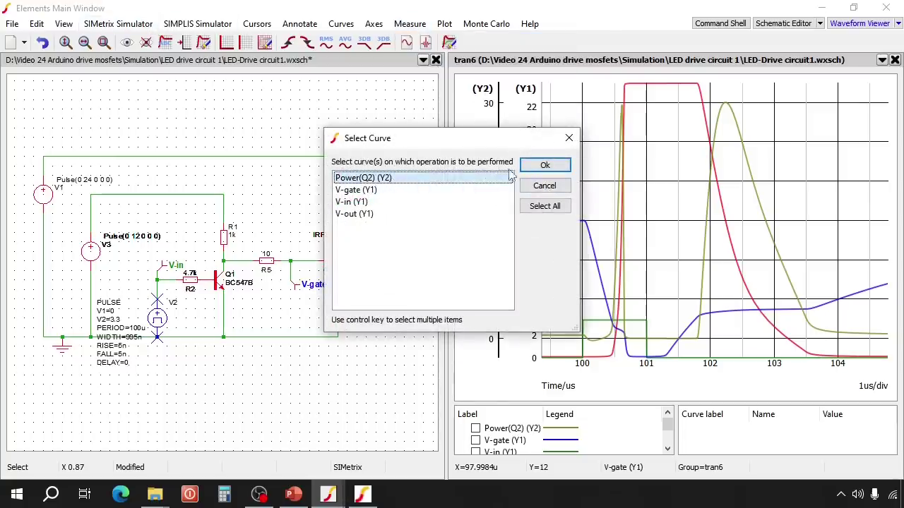
click(545, 166)
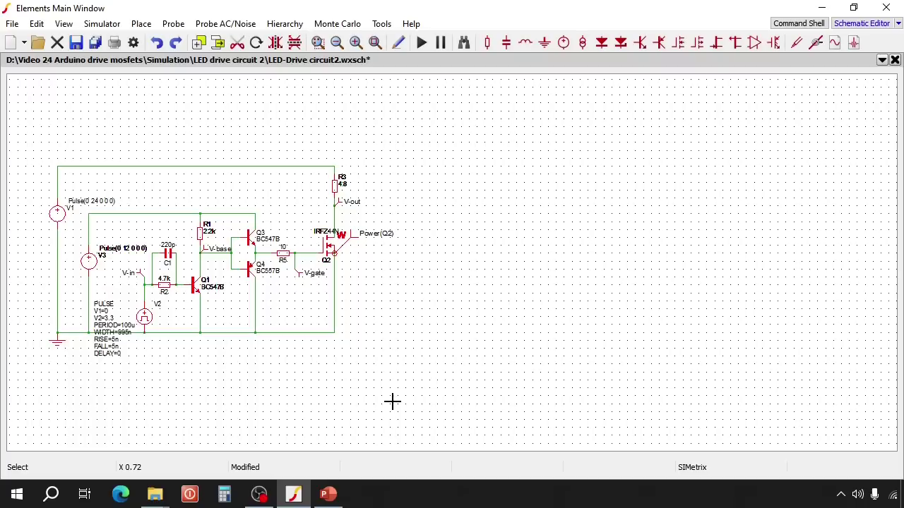
Simulate circuit2, zoom into the 100 µs switching edge, and place cursor A on V-out's rise.
click(421, 43)
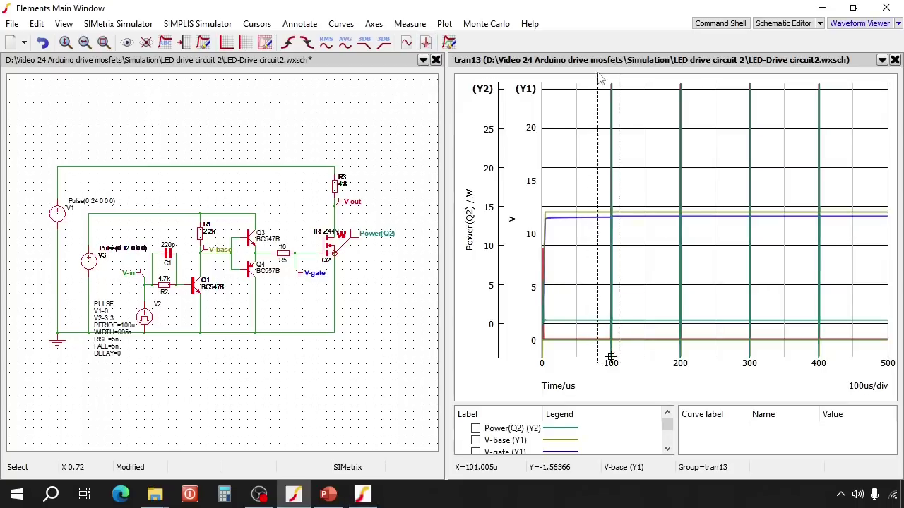
drag(599, 77, 613, 357)
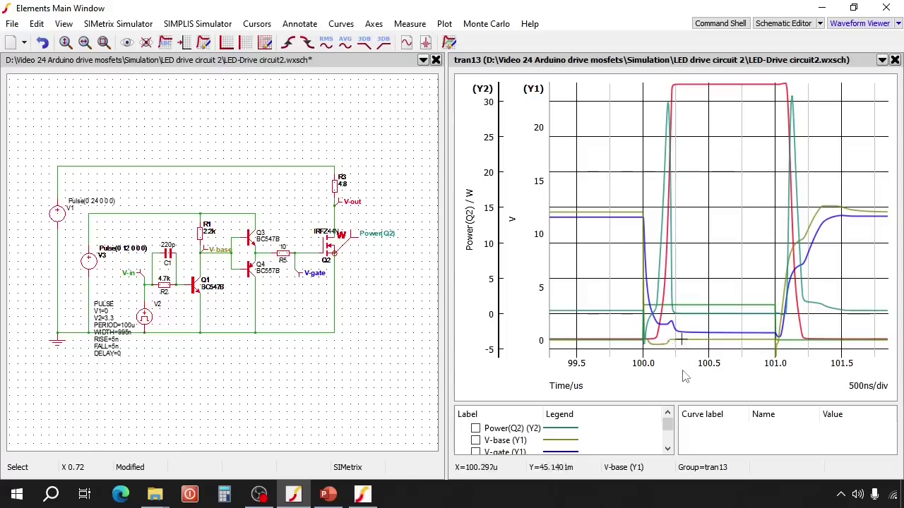
drag(682, 372, 634, 76)
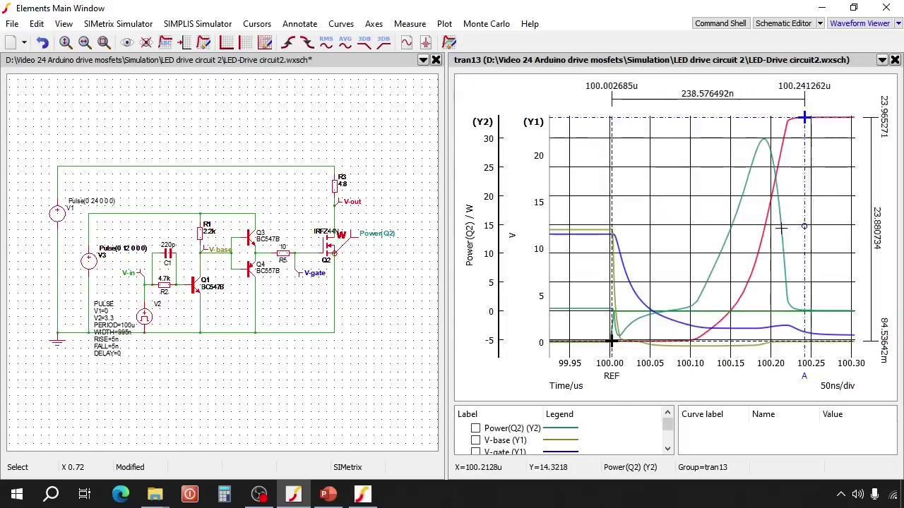
drag(781, 228, 780, 228)
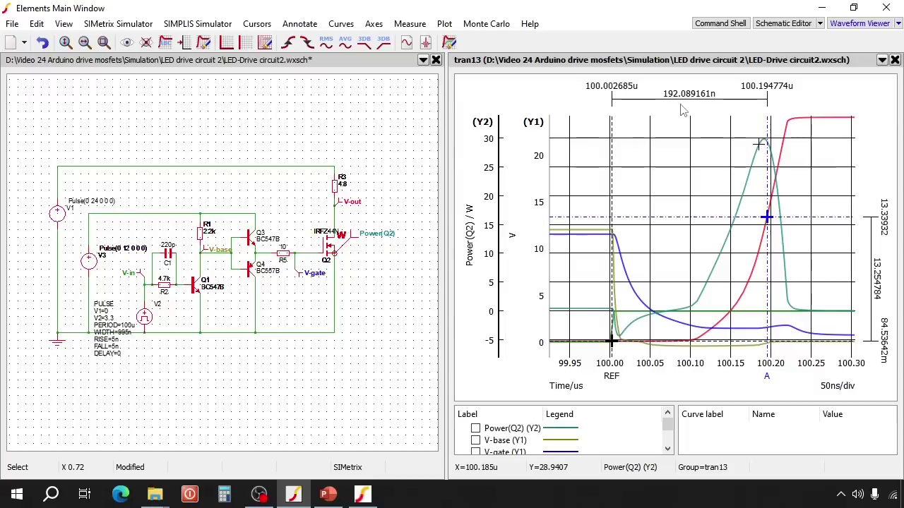
Zoom onto the turn-off edge and move cursor A to 101.198u, spanning 194.23 ns.
scroll(611, 275, down, 4)
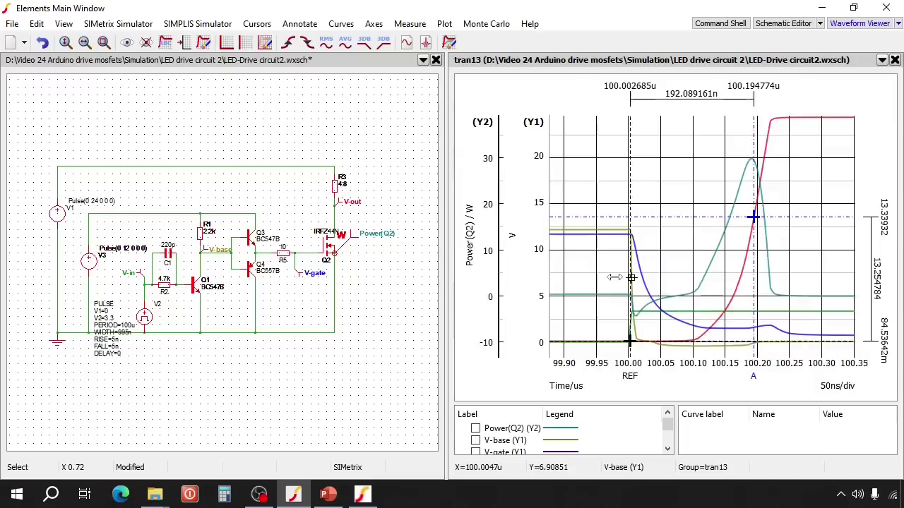
scroll(613, 277, down, 5)
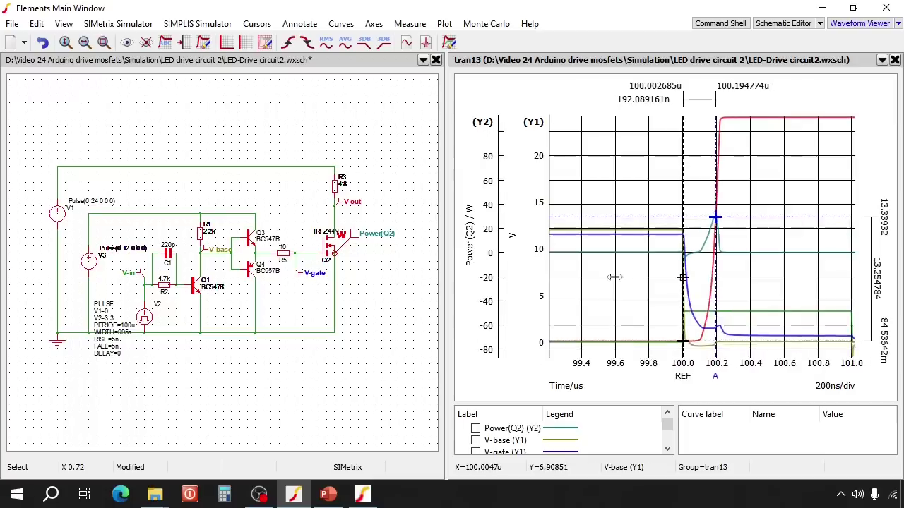
drag(832, 351, 794, 117)
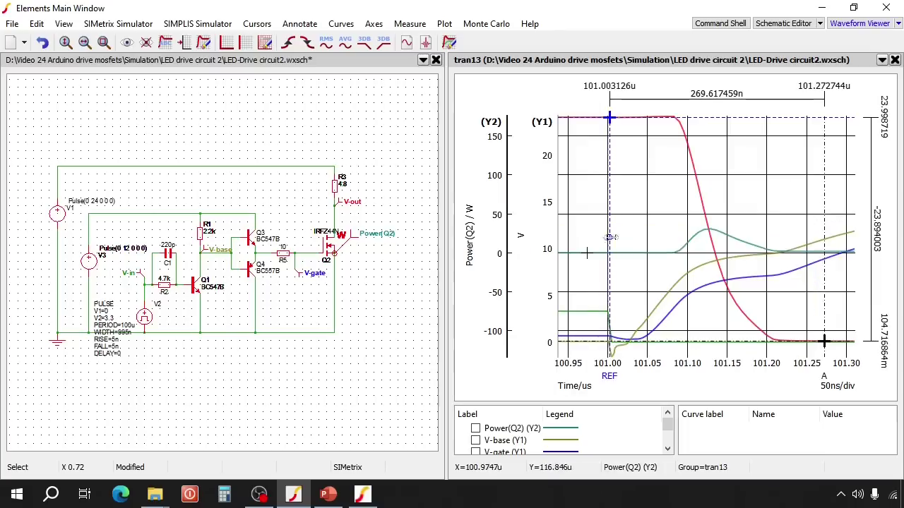
drag(823, 219, 766, 224)
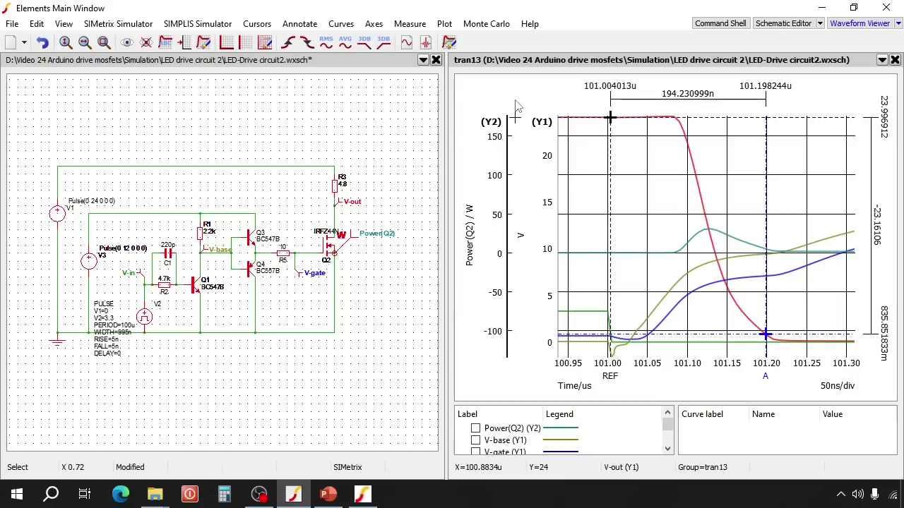
Measure Power(Q2) RMS between the cursors (939.30434 mW), then zoom the graph out.
click(411, 27)
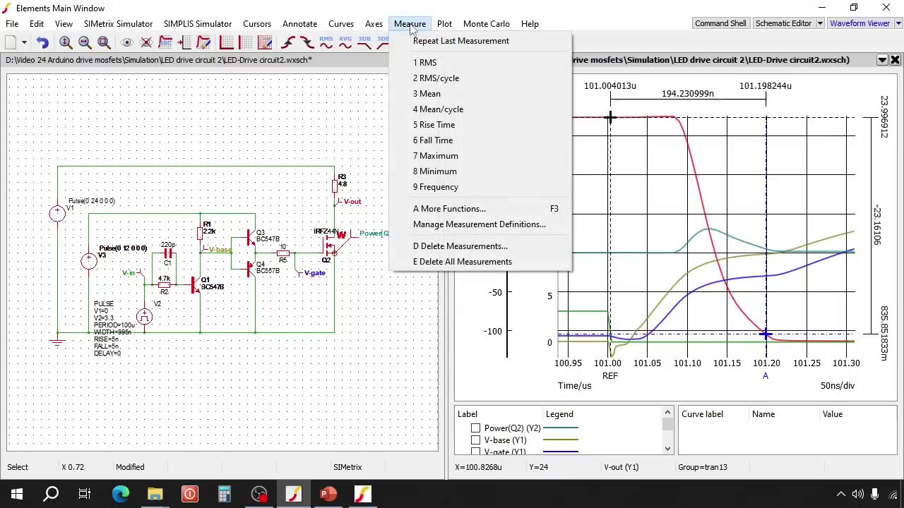
click(424, 61)
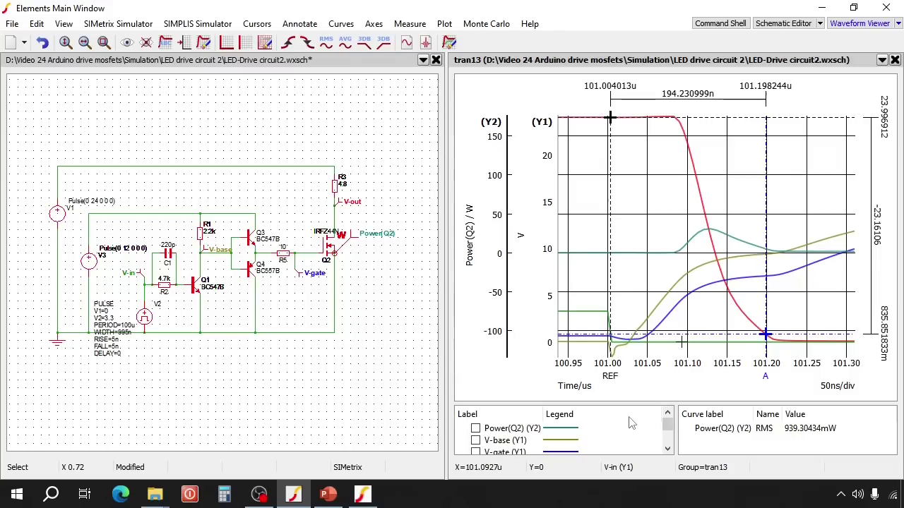
scroll(677, 218, down, 4)
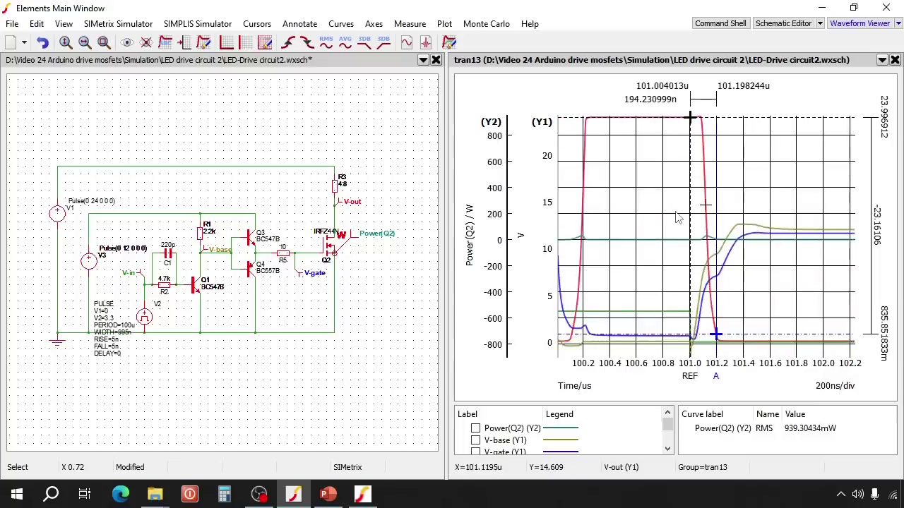
scroll(677, 217, down, 1)
Set C1 to 0, re-simulate, and move cursor A to 101.624u for a 626.33 ns delay.
double_click(168, 253)
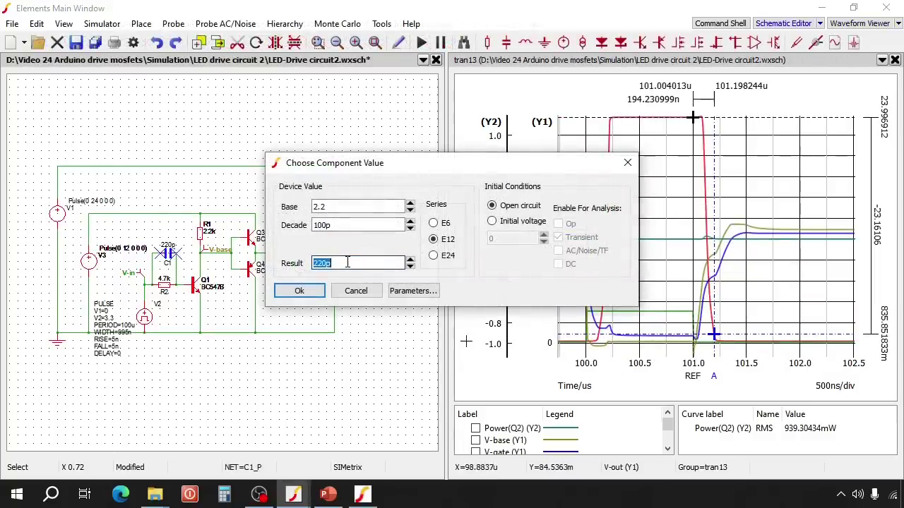
click(321, 291)
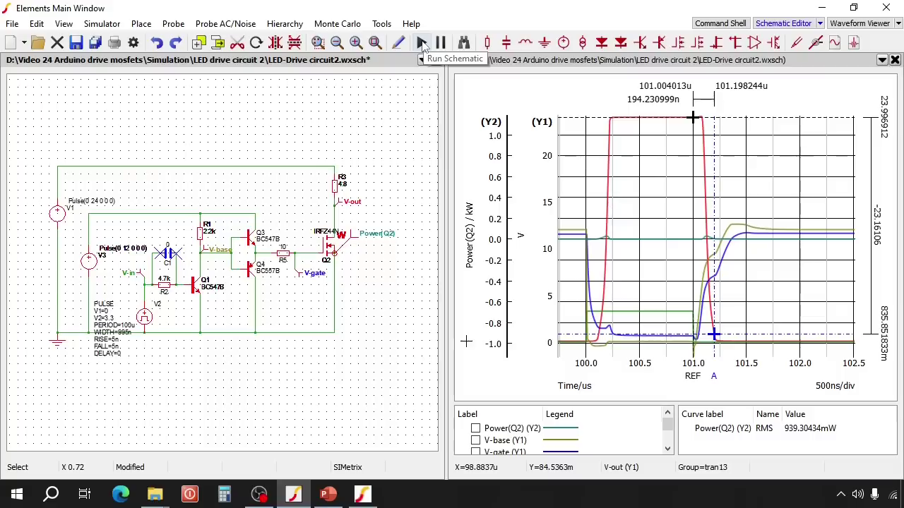
click(422, 44)
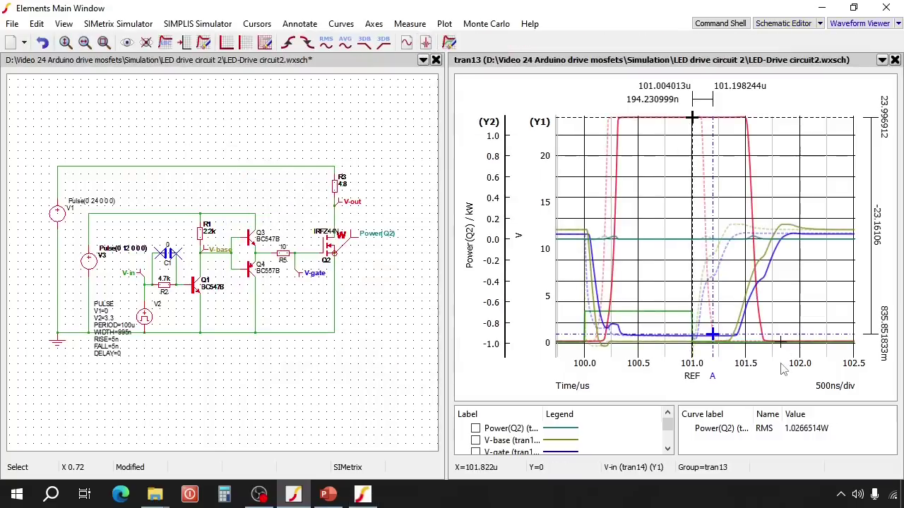
drag(681, 103, 780, 280)
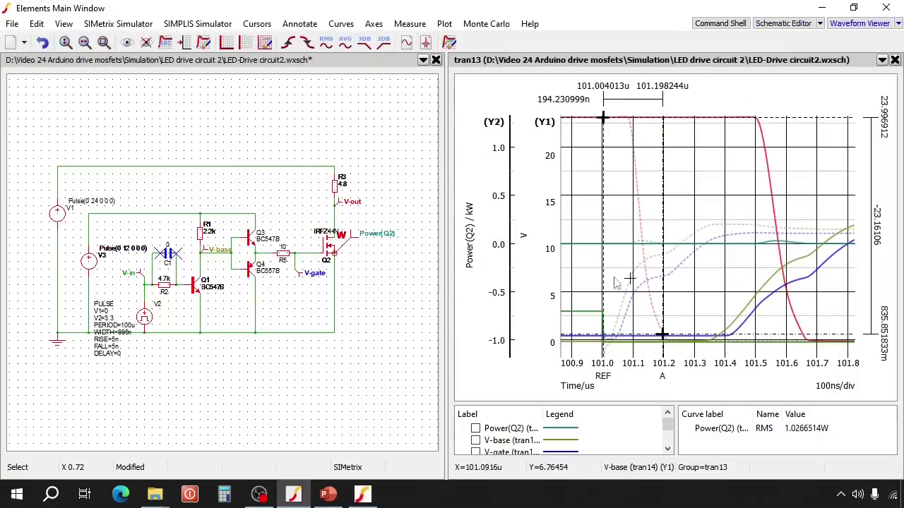
mouse_move(662, 336)
mouse_down()
mouse_move(800, 321)
mouse_move(794, 314)
mouse_up()
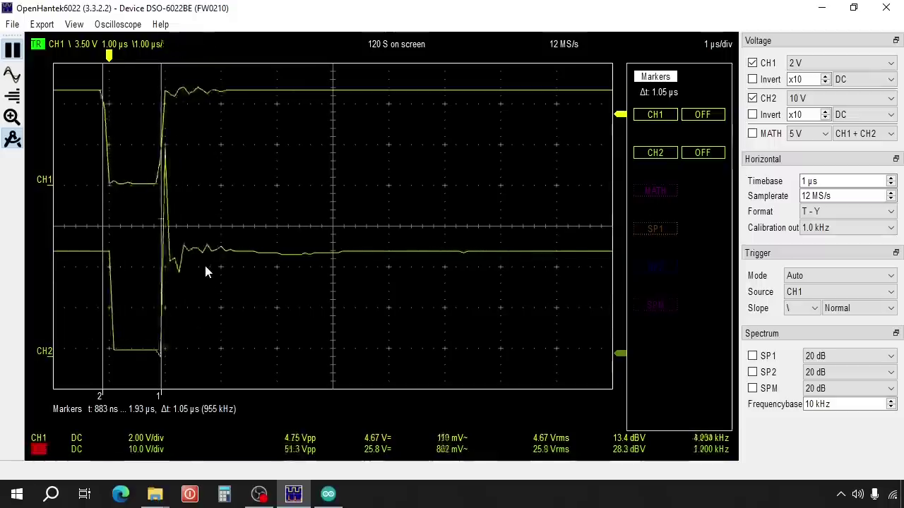
Set the timebase to 500 ns/div and mark the CH1 and CH2 rising edges, spanning 170 ns.
click(106, 210)
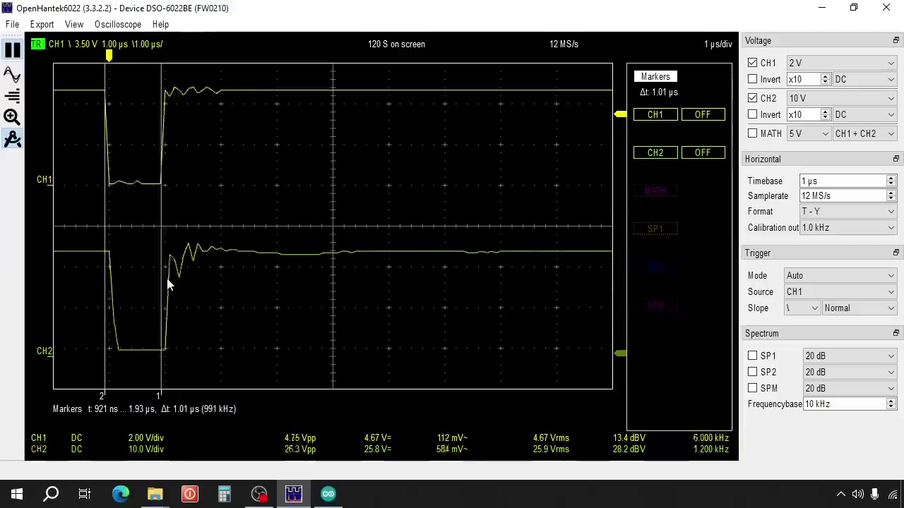
scroll(843, 181, down, 1)
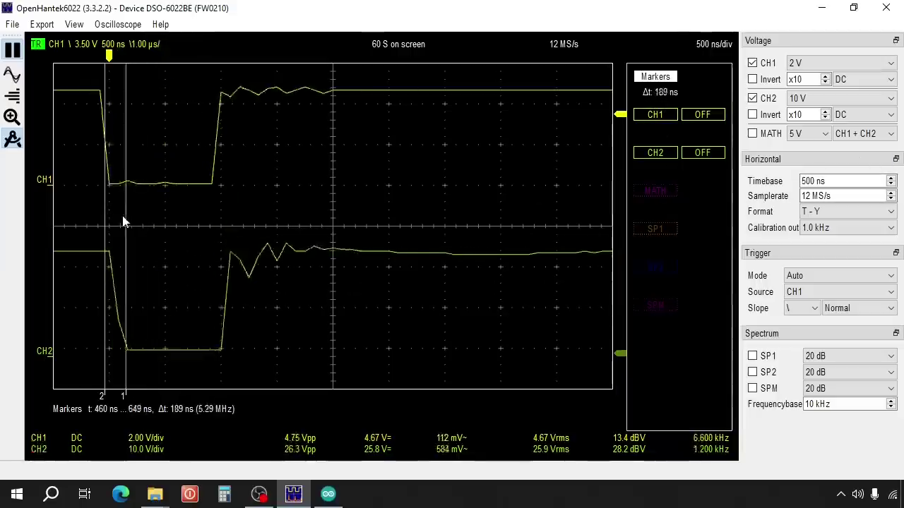
click(120, 223)
drag(120, 222, 105, 216)
click(101, 222)
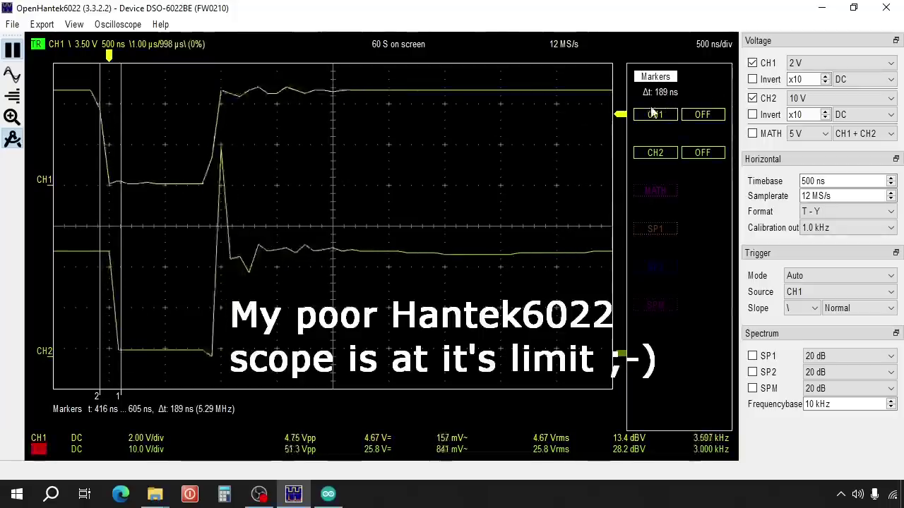
mouse_move(115, 226)
mouse_down()
mouse_move(208, 230)
mouse_move(230, 222)
mouse_up()
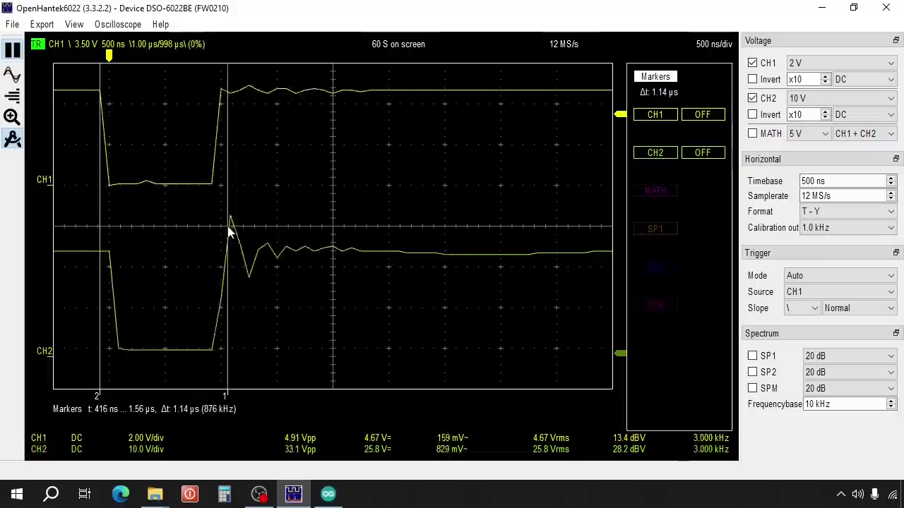
click(213, 274)
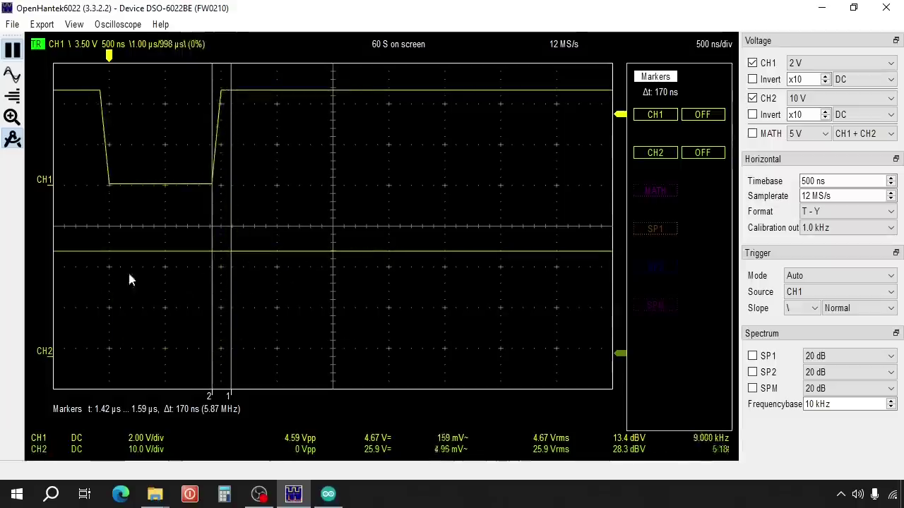
Change Timer1.pwm on line 7 to 1022, upload the sketch, and return to the scope.
click(328, 494)
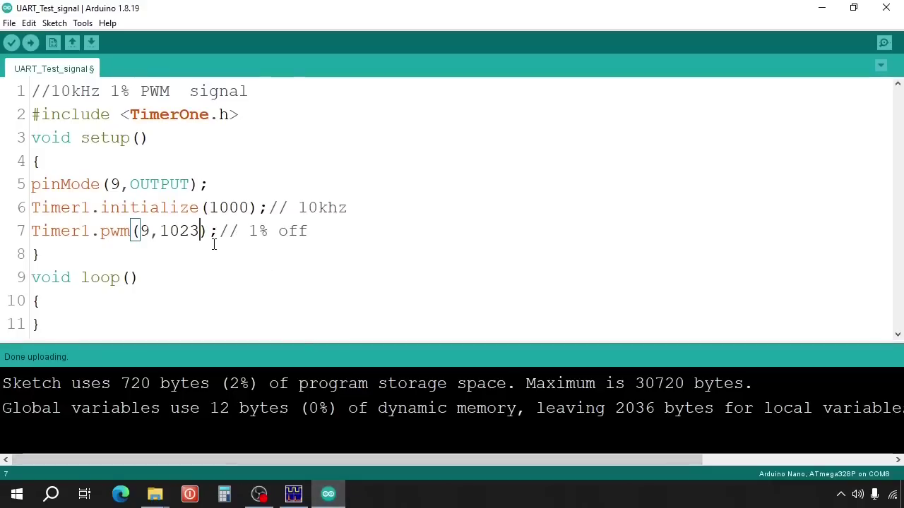
key(BackSpace)
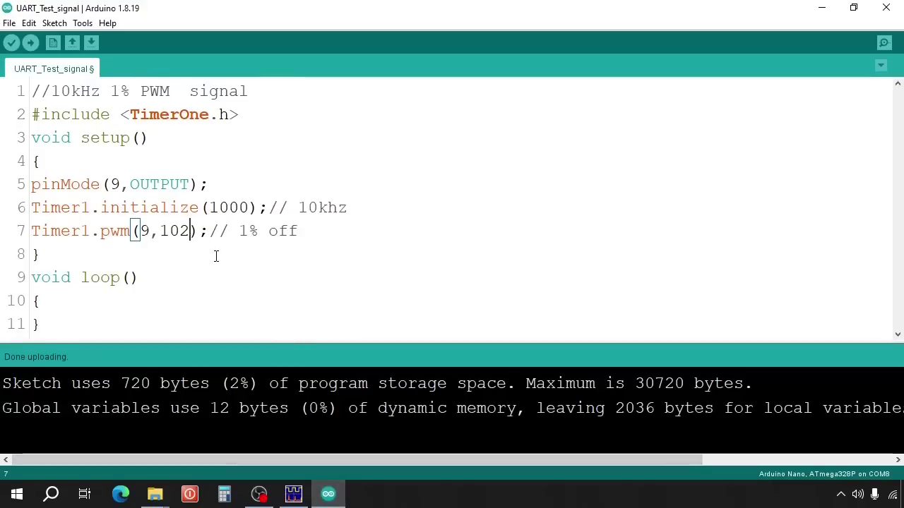
text(2)
click(30, 43)
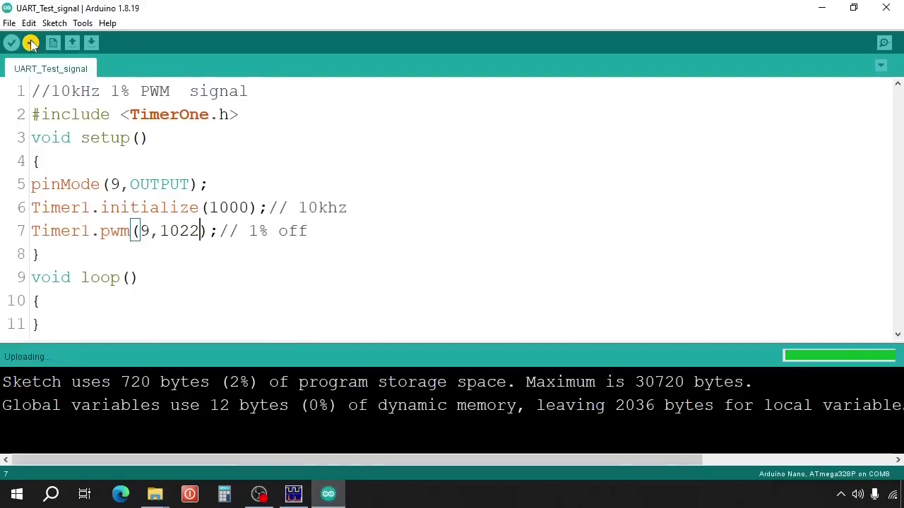
key(alt+Tab)
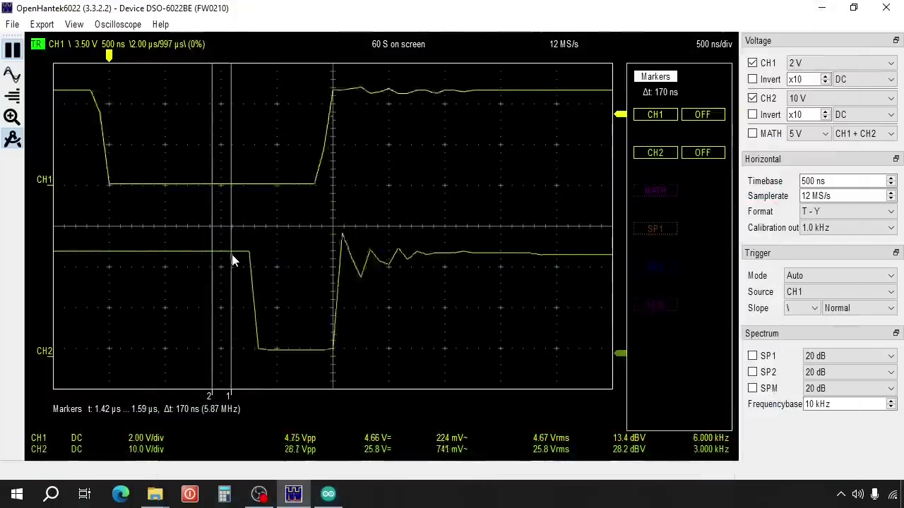
Drag the markers so marker 2 is on the CH1 fall and marker 1 on the CH2 rise, spanning 1.40 µs.
mouse_move(260, 256)
mouse_down()
mouse_move(94, 240)
mouse_move(103, 242)
mouse_up()
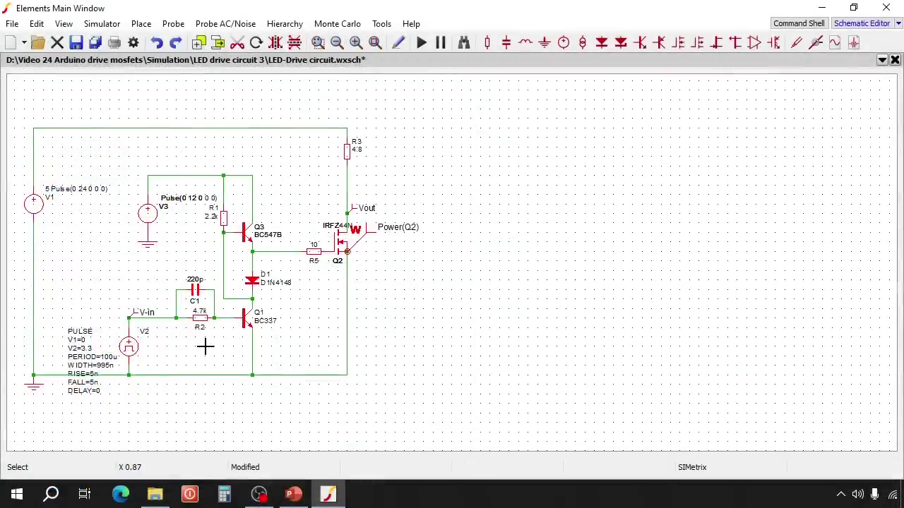
Review V2's pulse waveform unchanged, then run the cascode circuit's transient simulation.
double_click(129, 346)
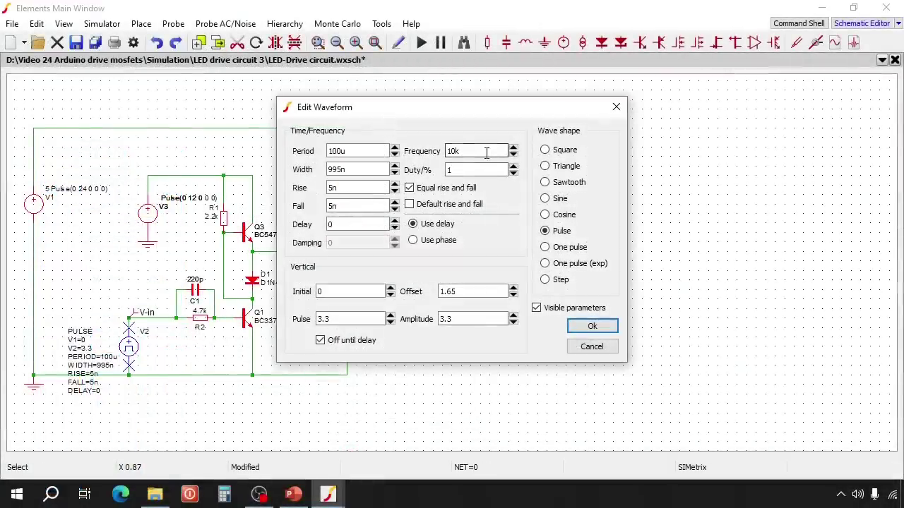
click(617, 108)
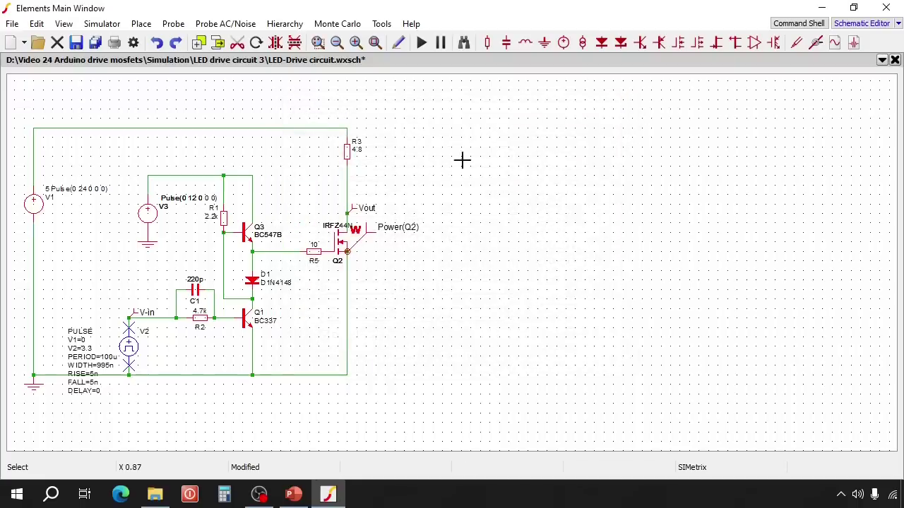
click(420, 43)
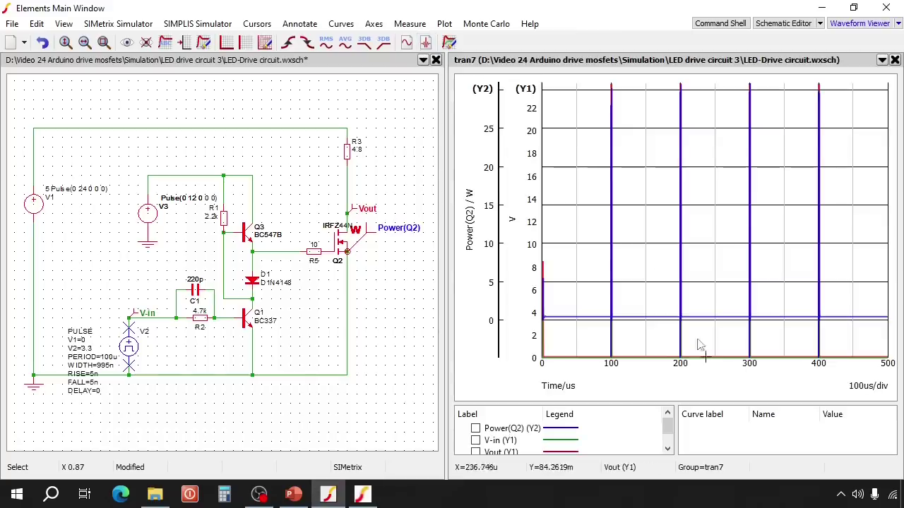
Zoom into one pulse and set the cursors from V-in's fall at 101.0024u to Vout's fall (207.83 ns).
drag(615, 361, 601, 76)
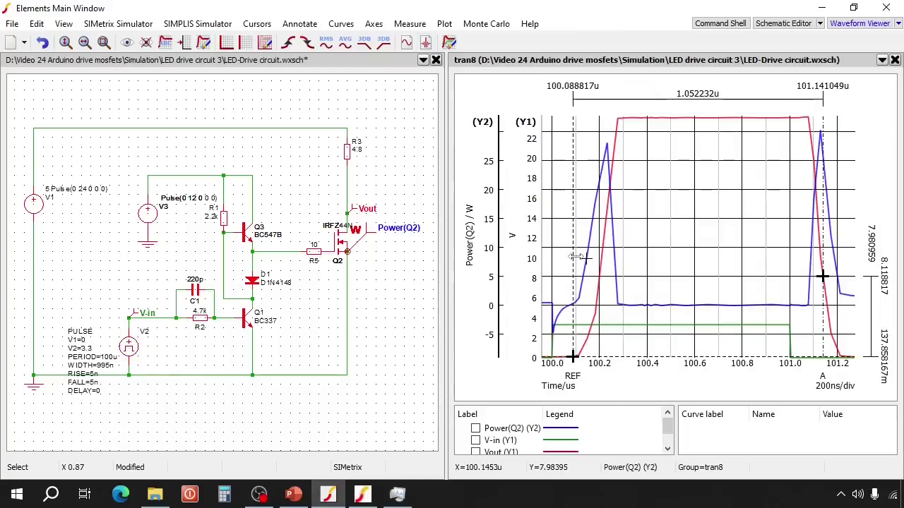
drag(581, 257, 586, 259)
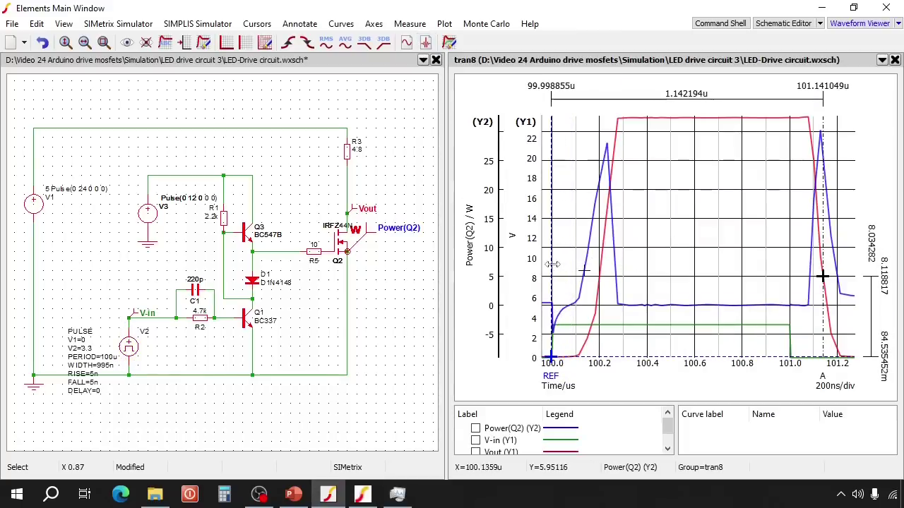
click(819, 227)
drag(818, 227, 604, 153)
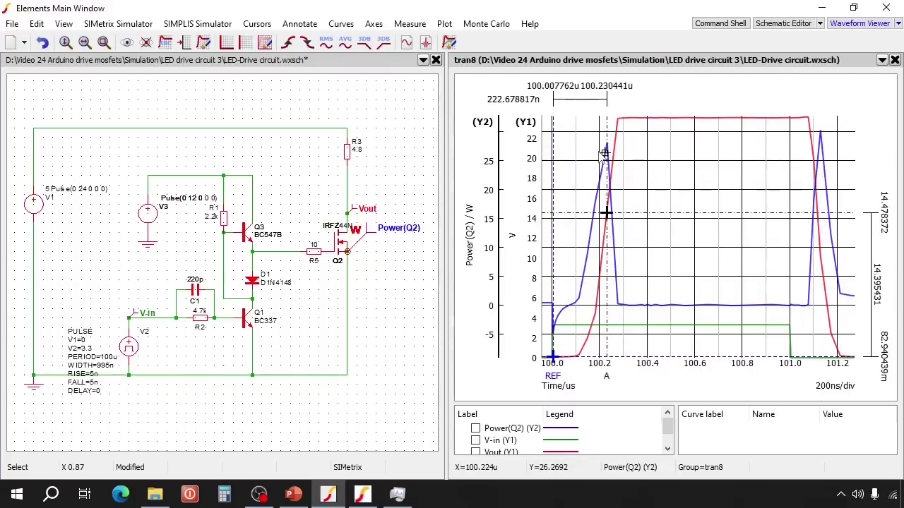
key(Right)
key(Right)
key(Right)
key(Right)
key(Right)
key(Right)
key(Right)
key(Right)
key(Right)
key(Right)
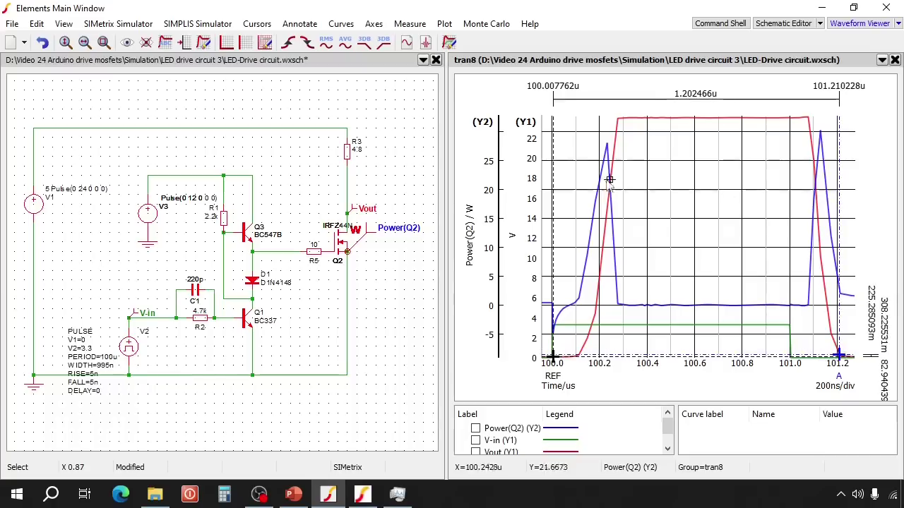
key(shift+Right)
key(shift+Right)
key(shift+Right)
key(shift+Right)
key(shift+Right)
key(shift+Right)
key(shift+Right)
key(shift+Right)
mouse_move(799, 206)
mouse_down()
mouse_move(809, 206)
mouse_move(790, 205)
mouse_up()
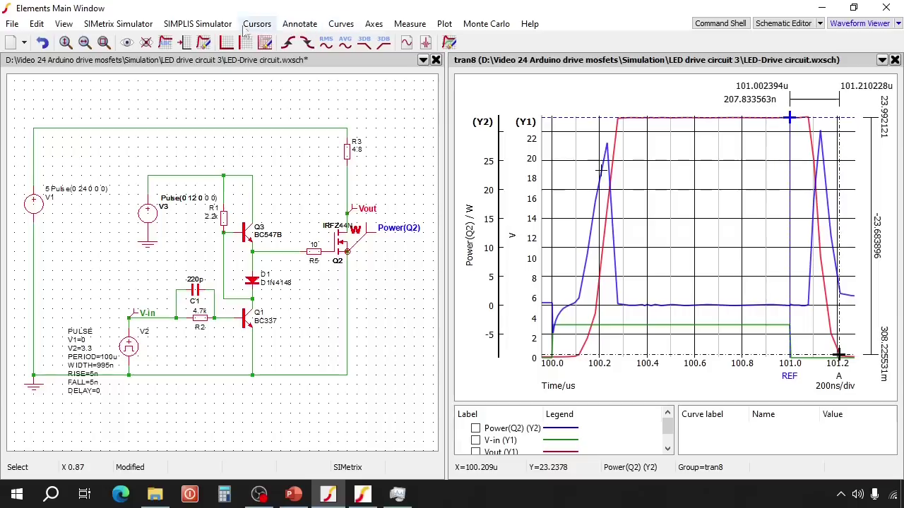
Measure the RMS of Power(Q2) between the cursors, giving 946.09382 mW.
click(409, 24)
click(424, 62)
click(539, 107)
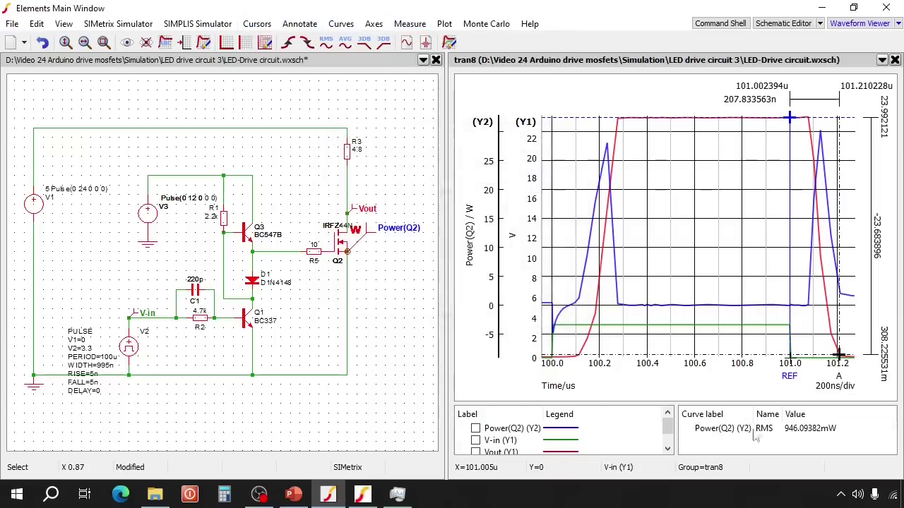